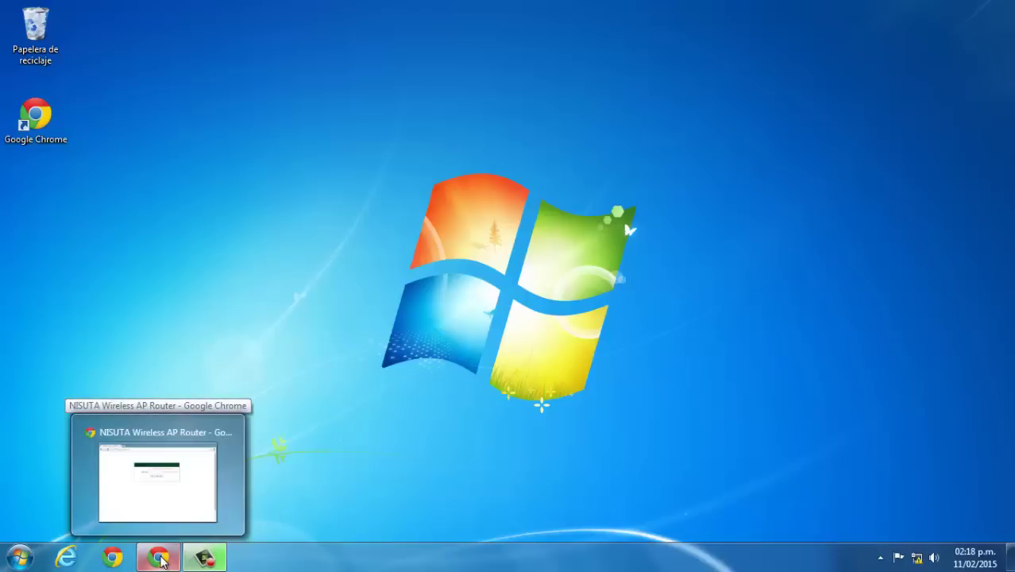
Restore the Chrome window and log into the router admin with the default password
left_click(161, 558)
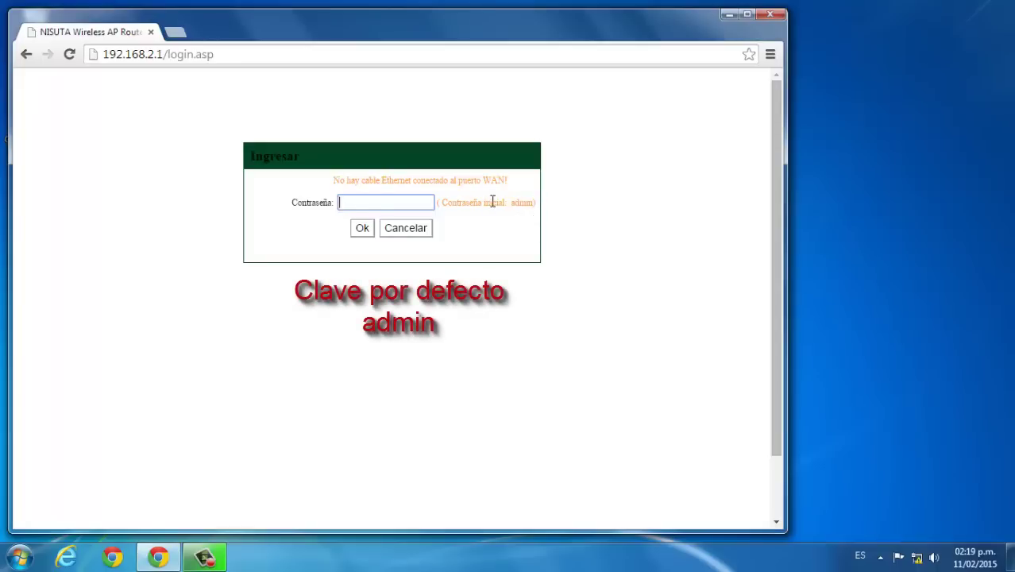
left_click(365, 202)
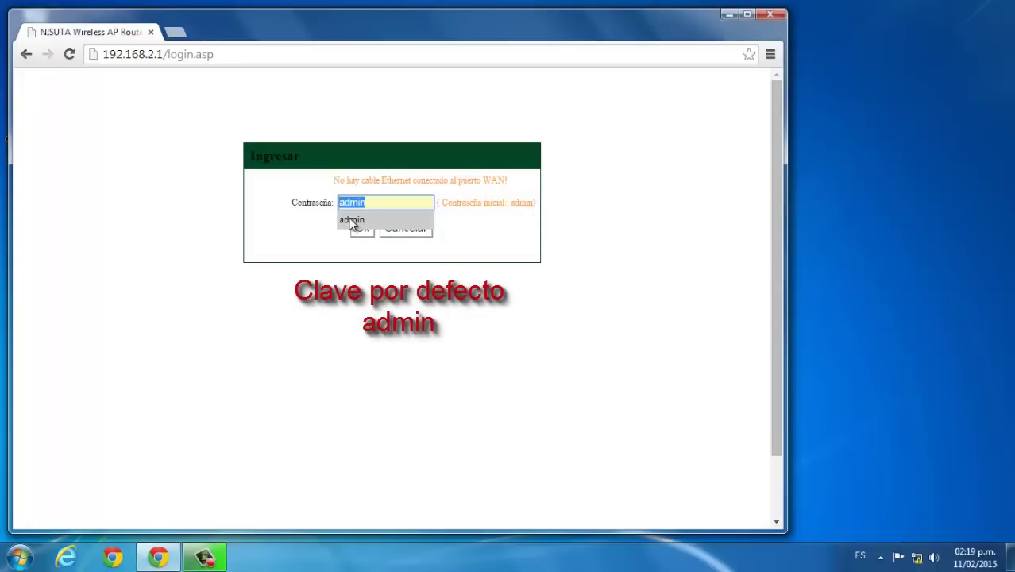
left_click(350, 220)
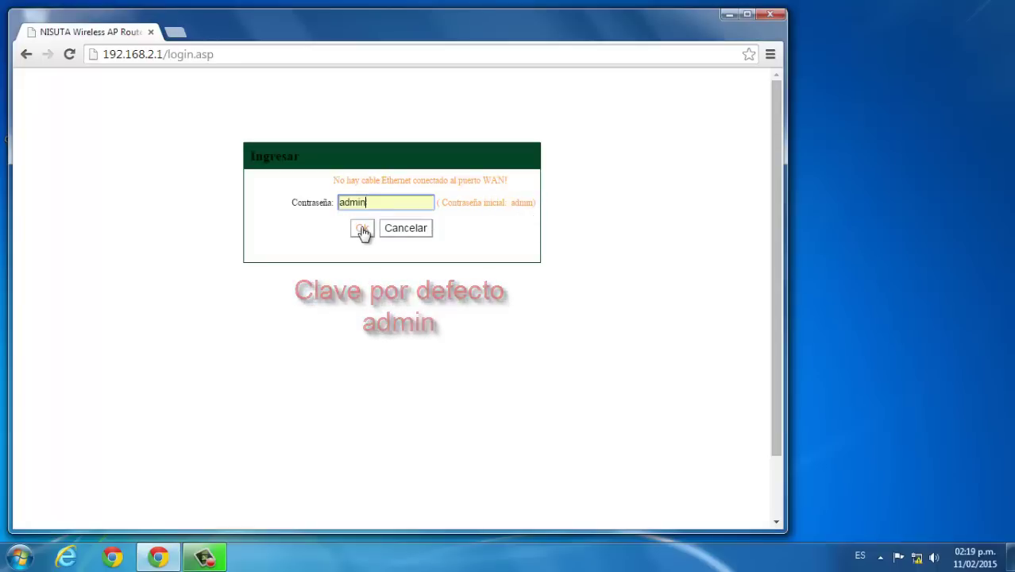
left_click(363, 230)
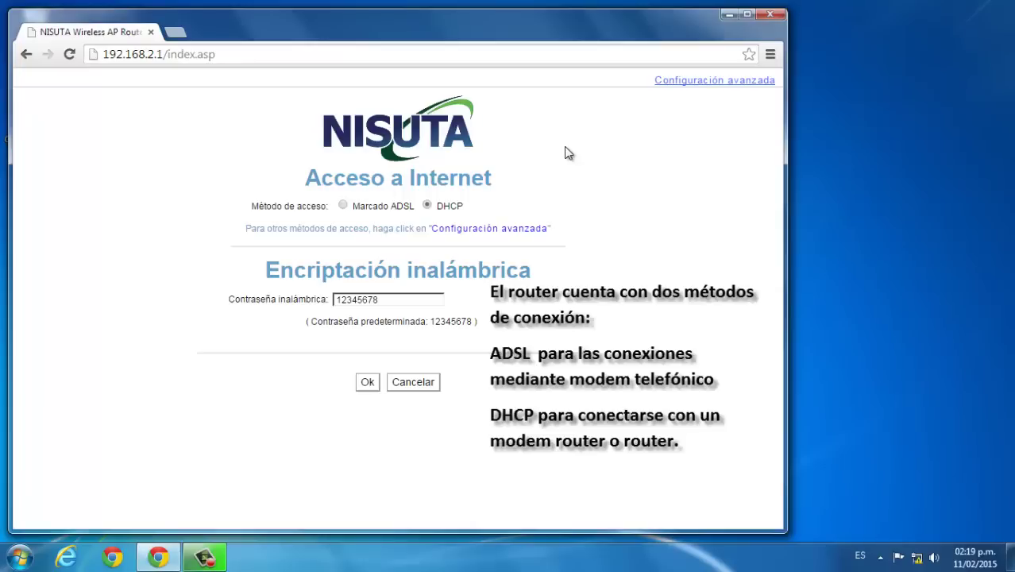
left_click(343, 206)
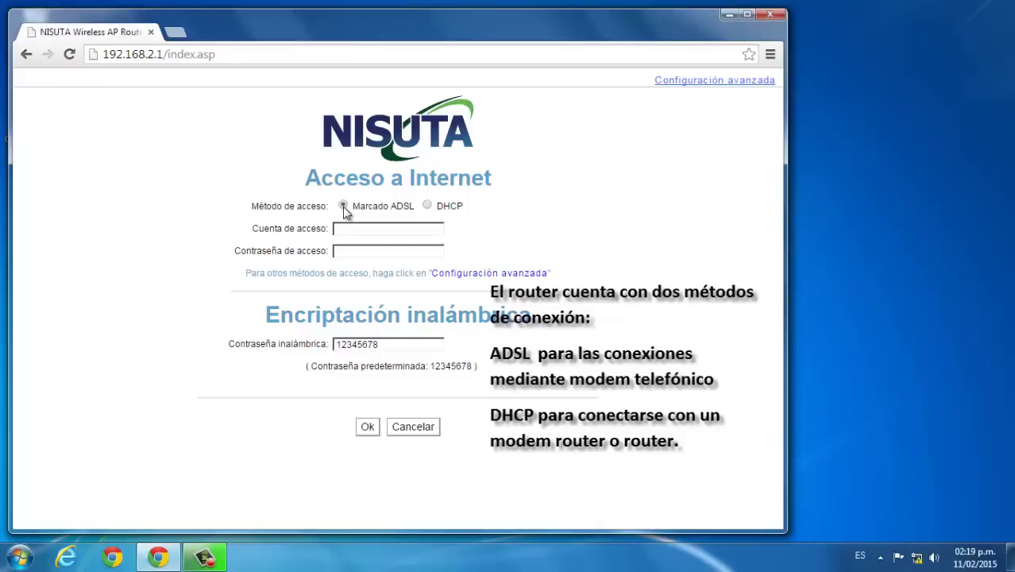
left_click(428, 206)
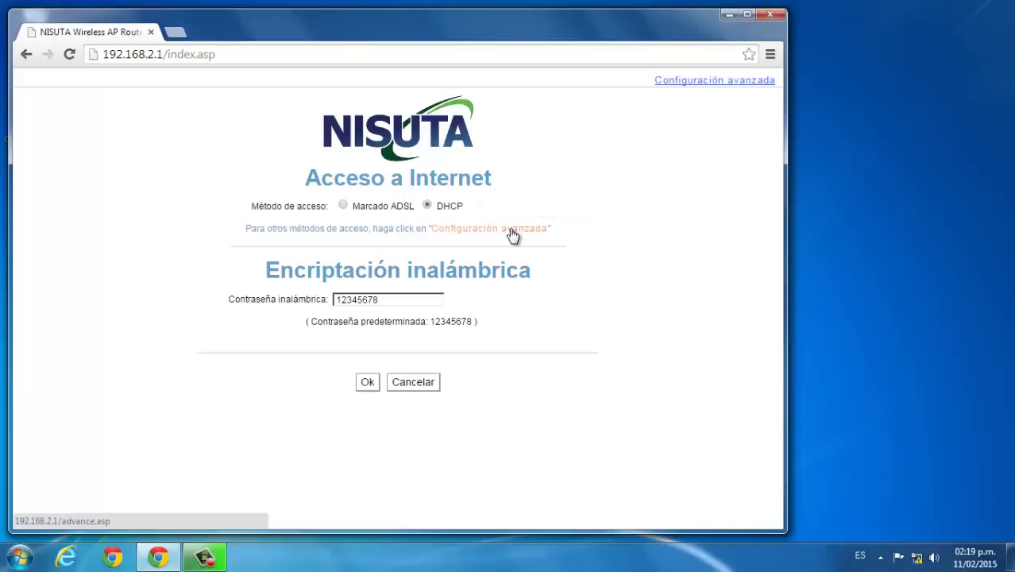
Go to Configuración avanzada > Configuración inalámbrica > Seguridad inalámbrica for network NISUTA_2A79E8
left_click(510, 228)
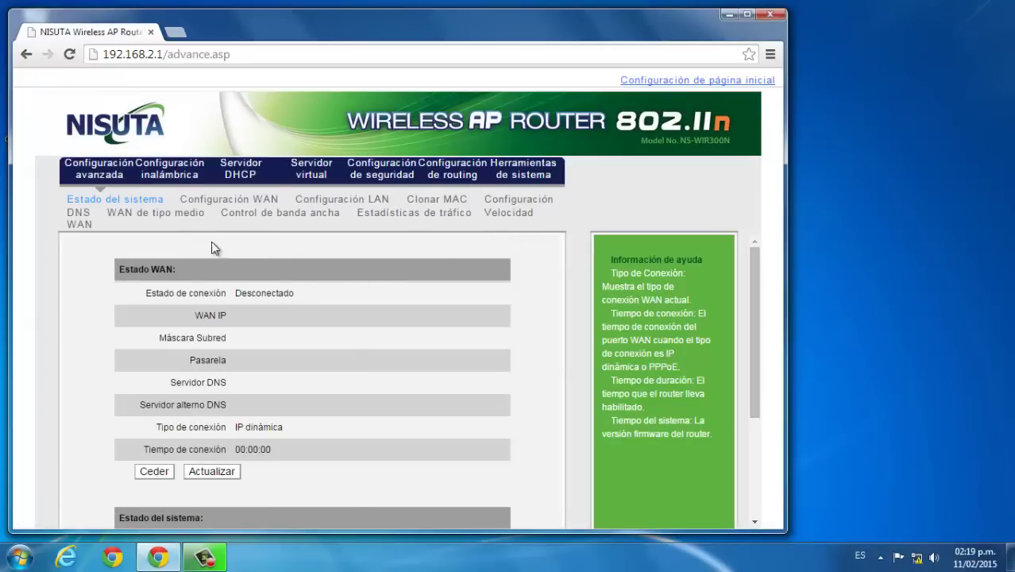
left_click(175, 175)
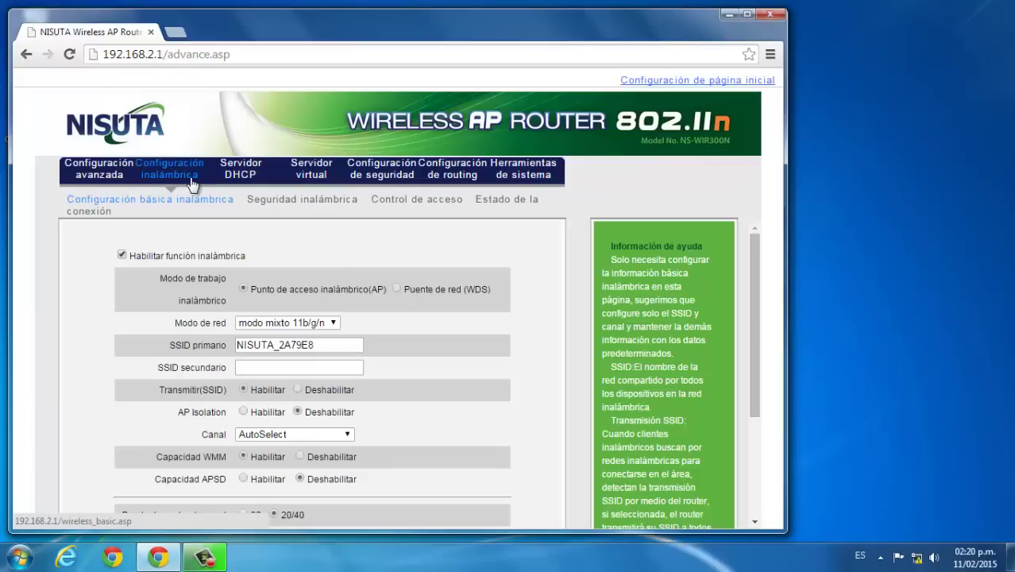
left_click(290, 201)
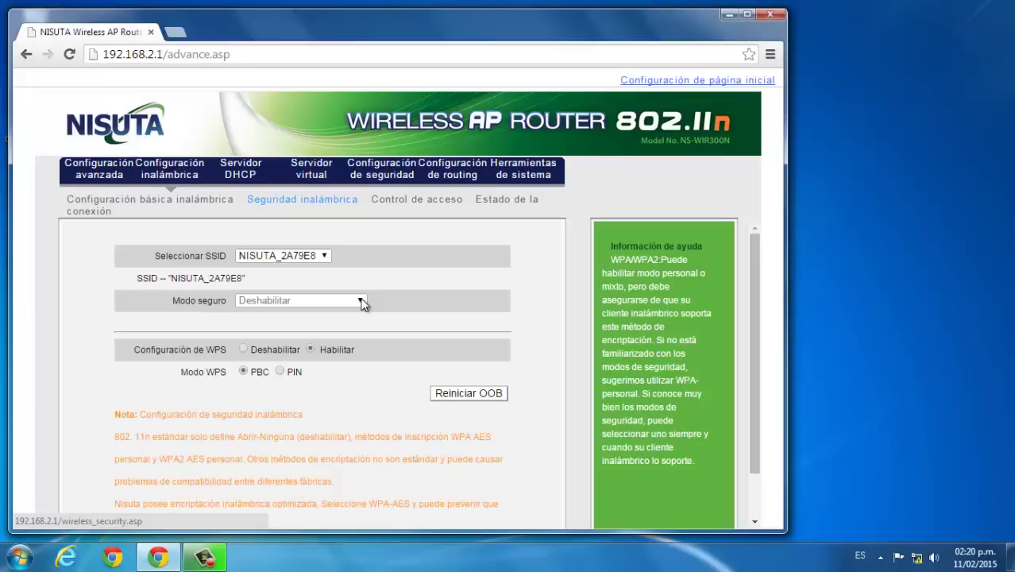
Disable WPS and set security mode WPA - PSK with the AES algorithm
left_click(245, 350)
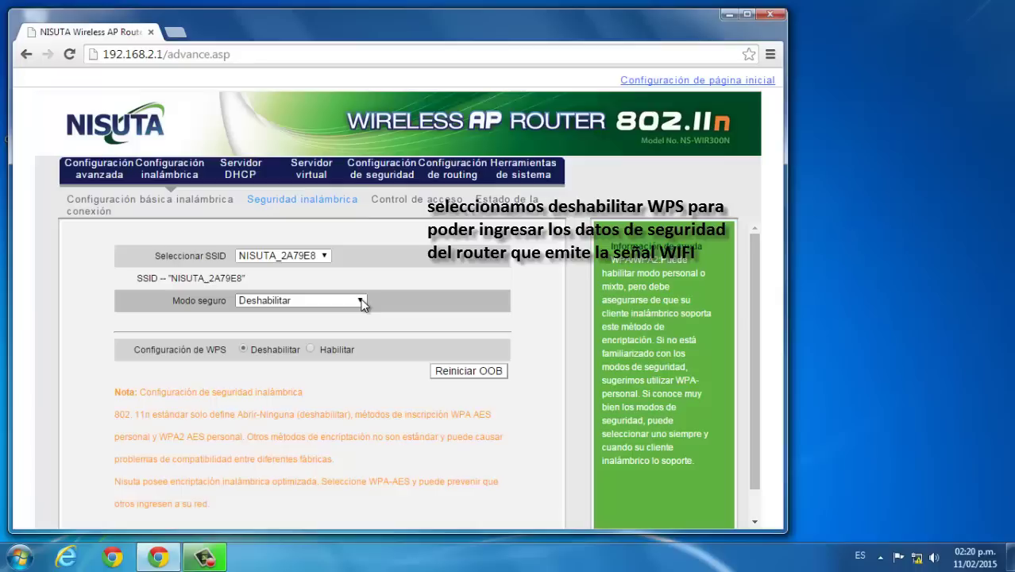
left_click(361, 302)
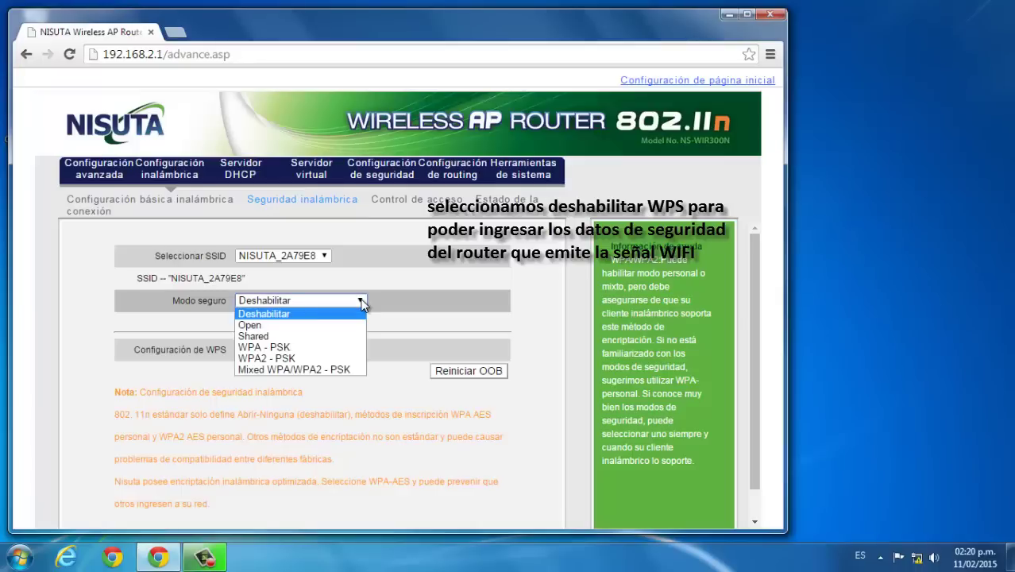
left_click(346, 349)
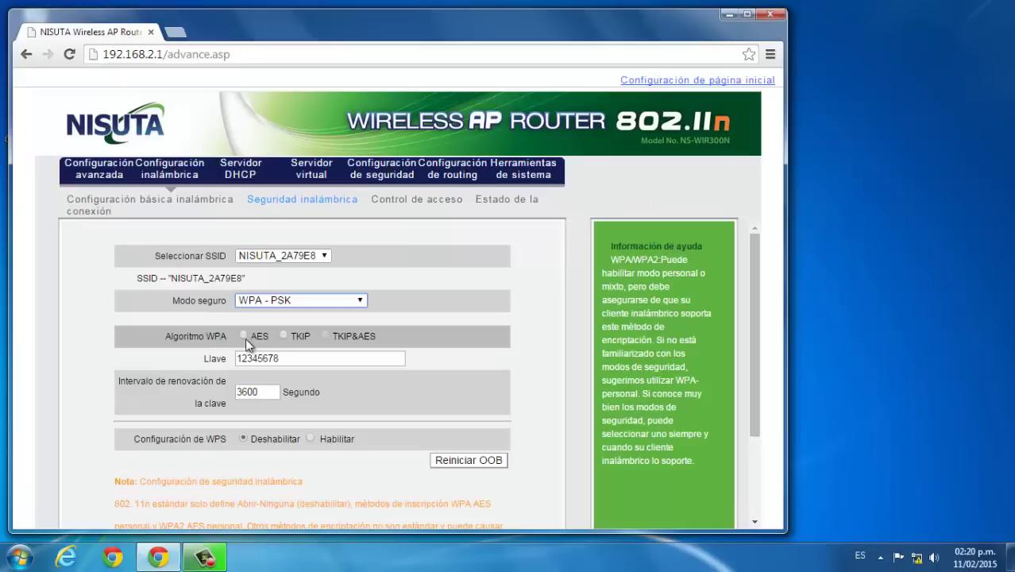
left_click(244, 336)
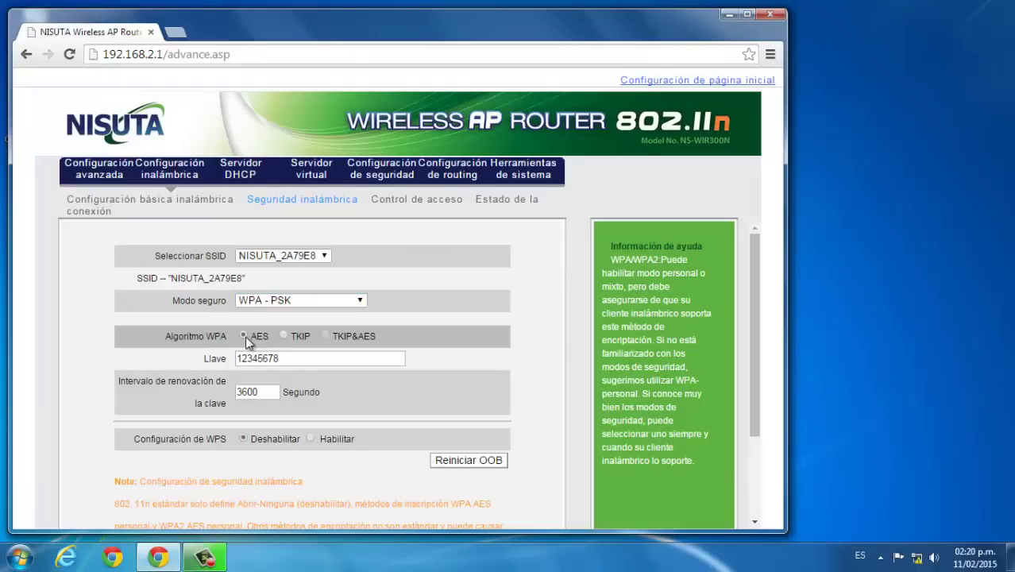
Replace the wireless key with a new one and save the security settings
left_click(295, 358)
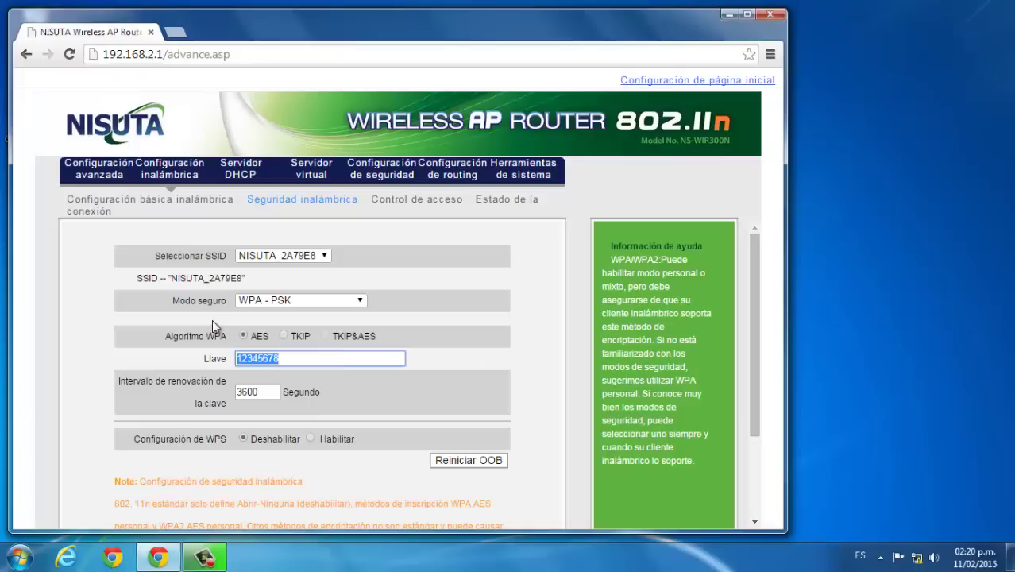
key("BackSpace")
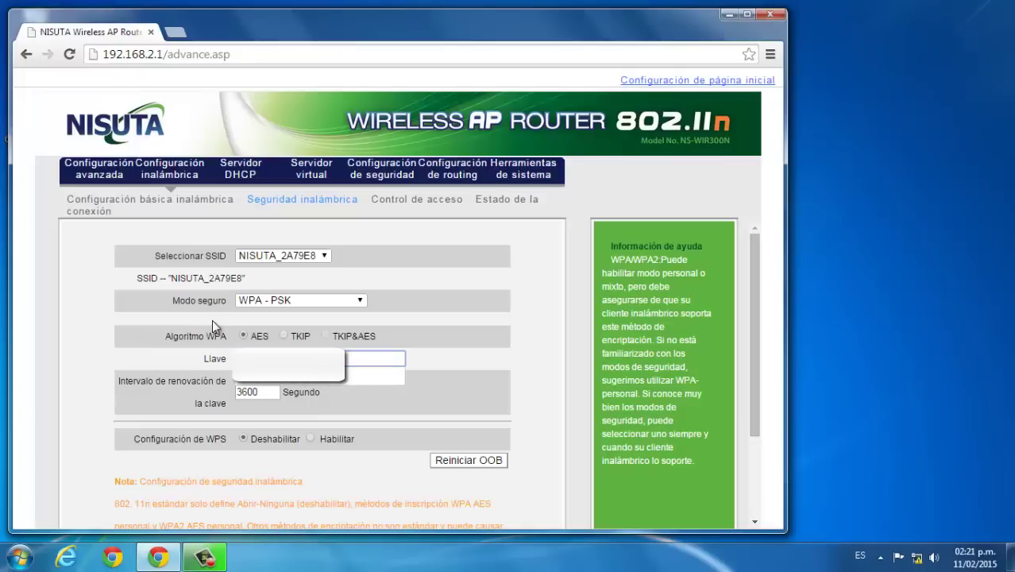
left_click(361, 395)
scroll(362, 401, "down", 2)
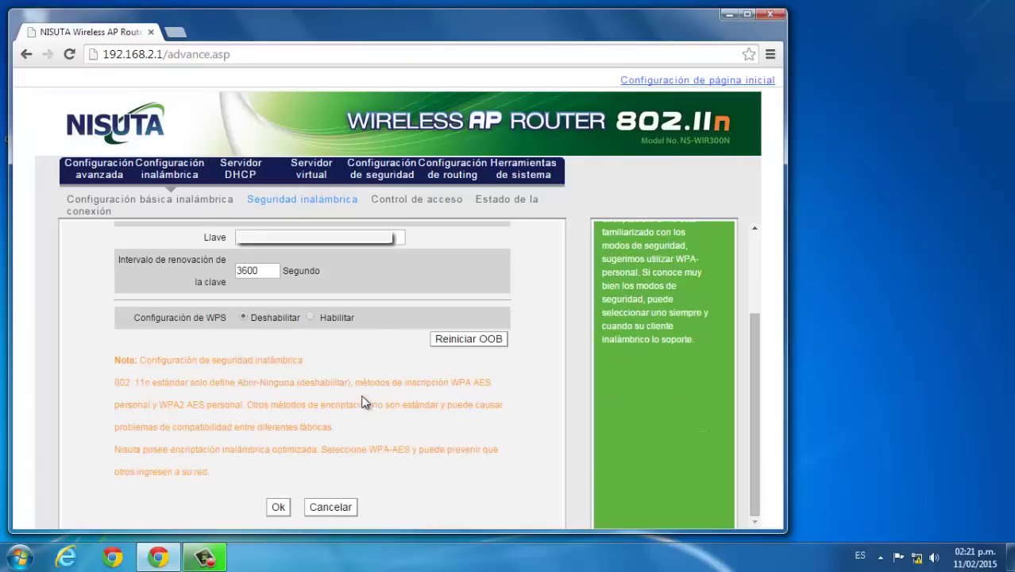
left_click(278, 509)
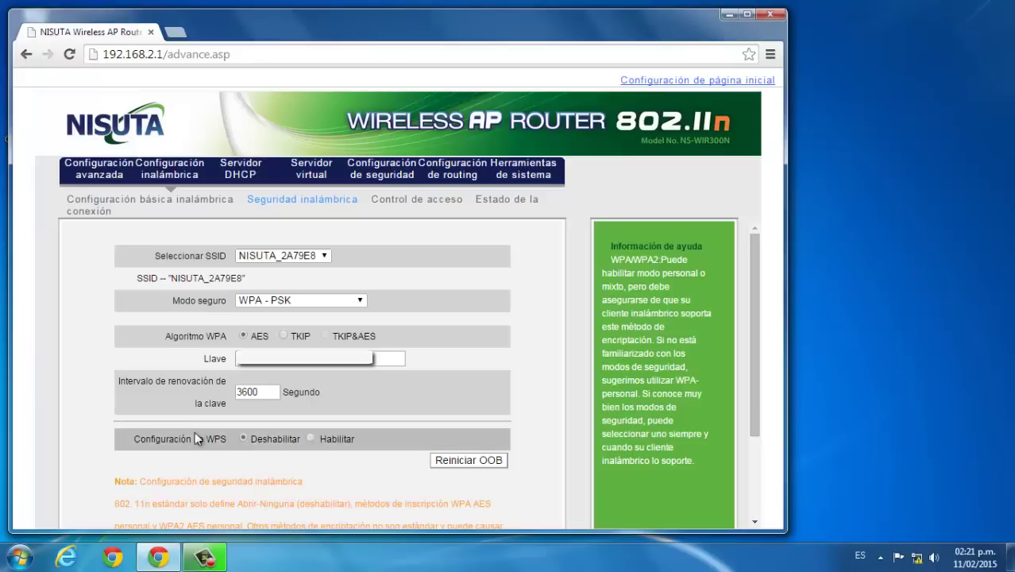
On the WAN de tipo medio page, select WAN Wireless, keeping WPA-PSK and AES
left_click(102, 175)
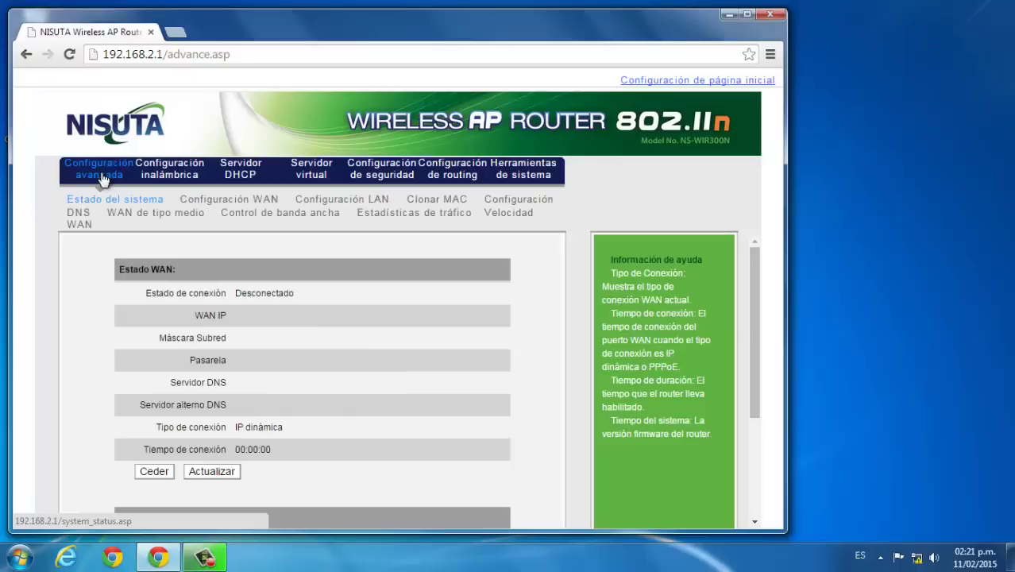
left_click(159, 215)
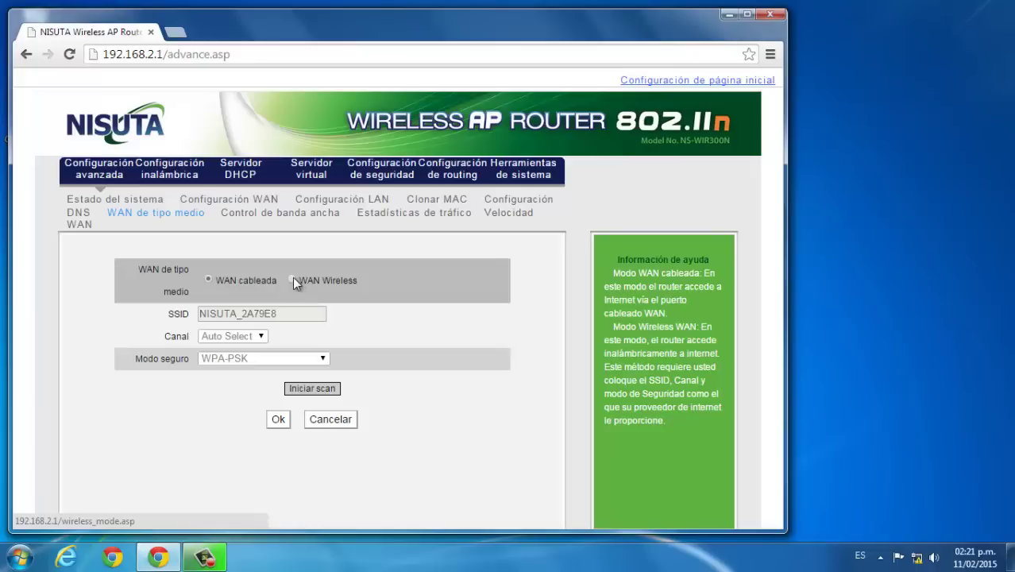
left_click(292, 279)
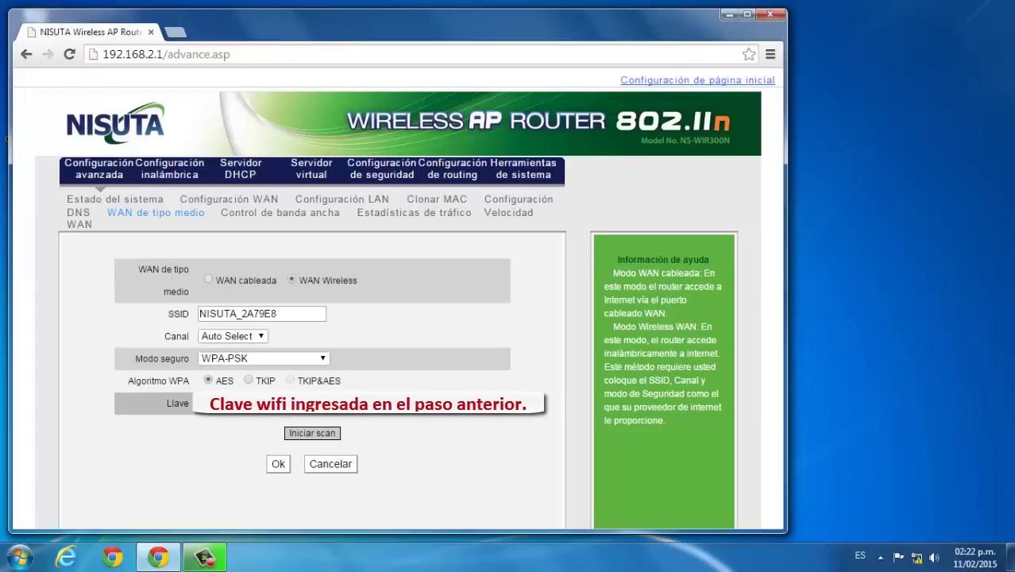
Scan networks, select TUTORIAL, confirm it, and save so the router restarts
left_click(311, 433)
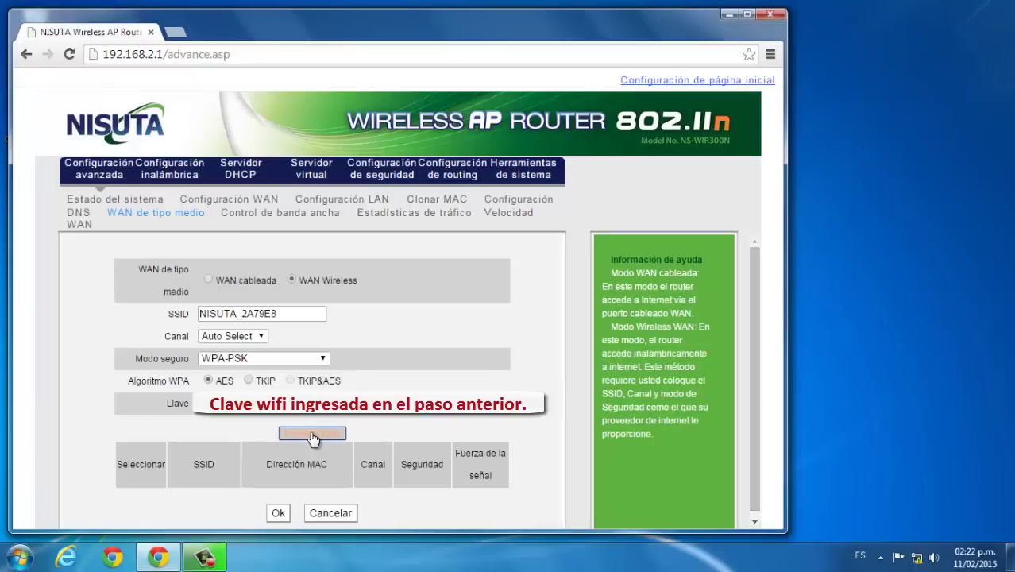
scroll(450, 433, "down", 1)
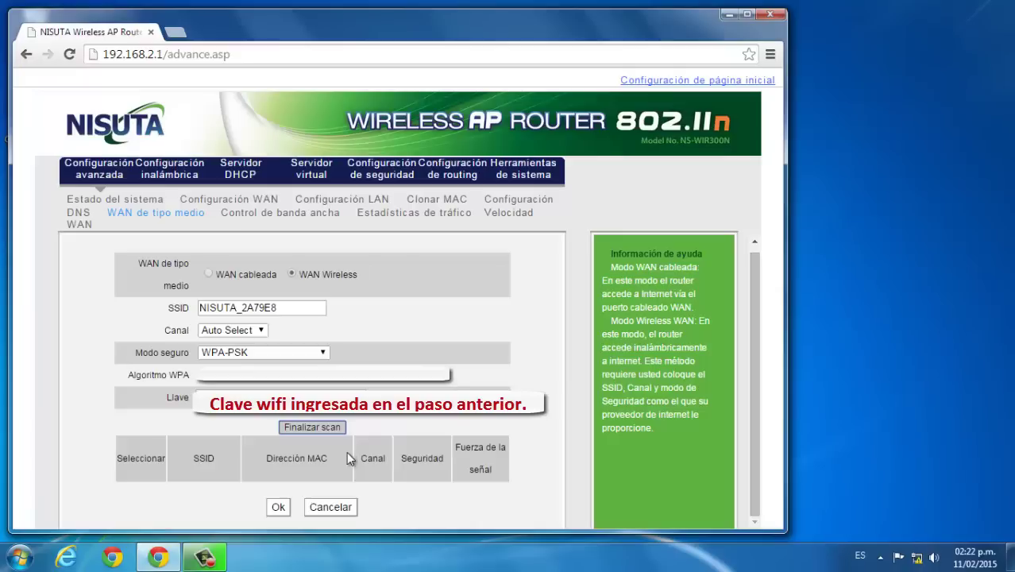
scroll(347, 453, "down", 1)
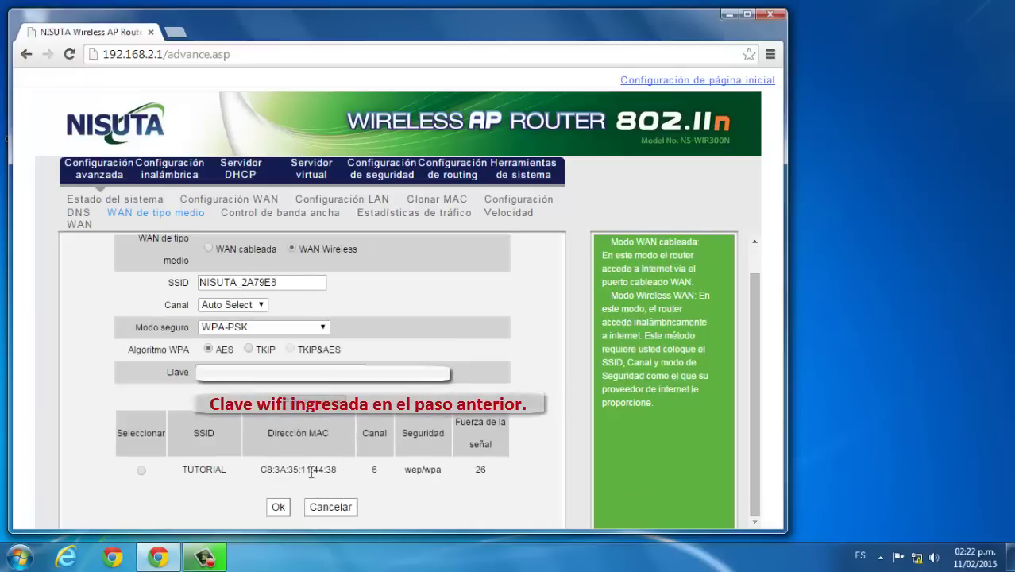
left_click(140, 472)
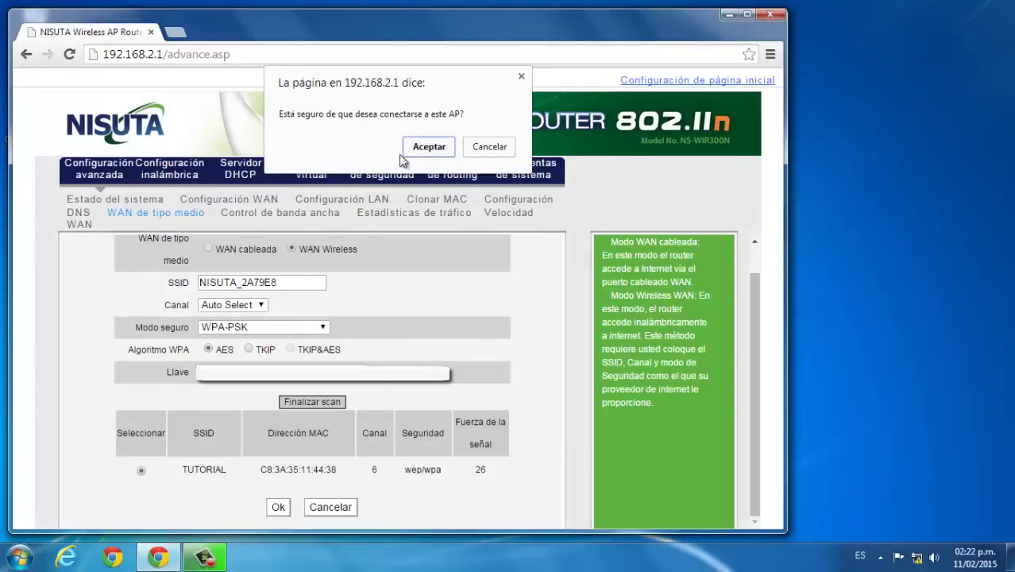
left_click(441, 151)
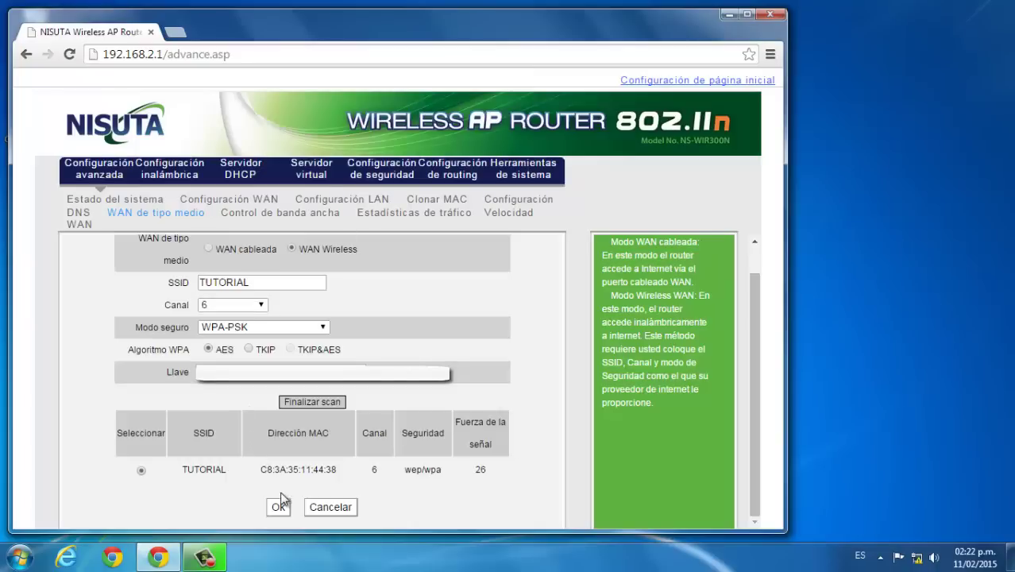
left_click(283, 283)
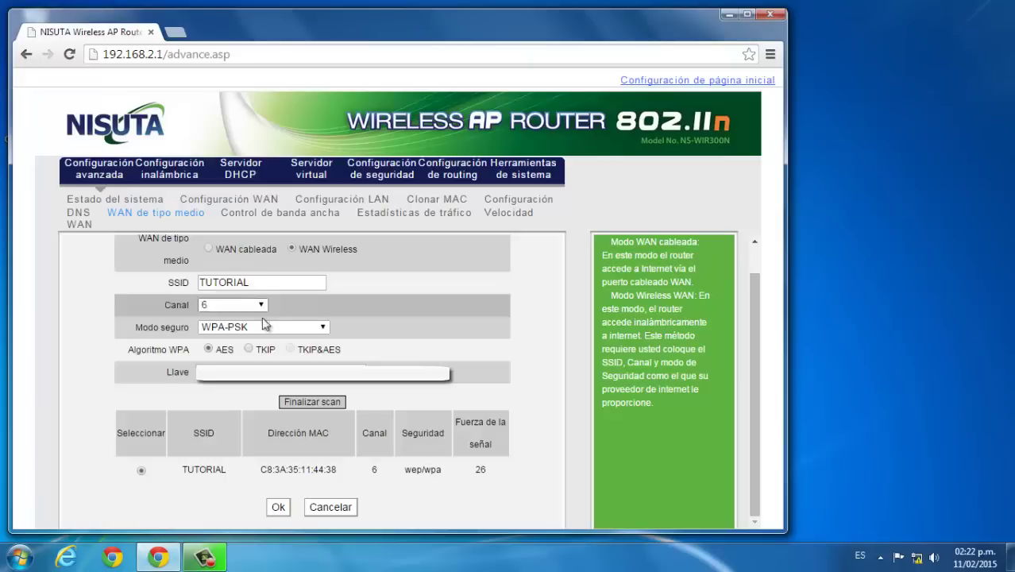
left_click(275, 514)
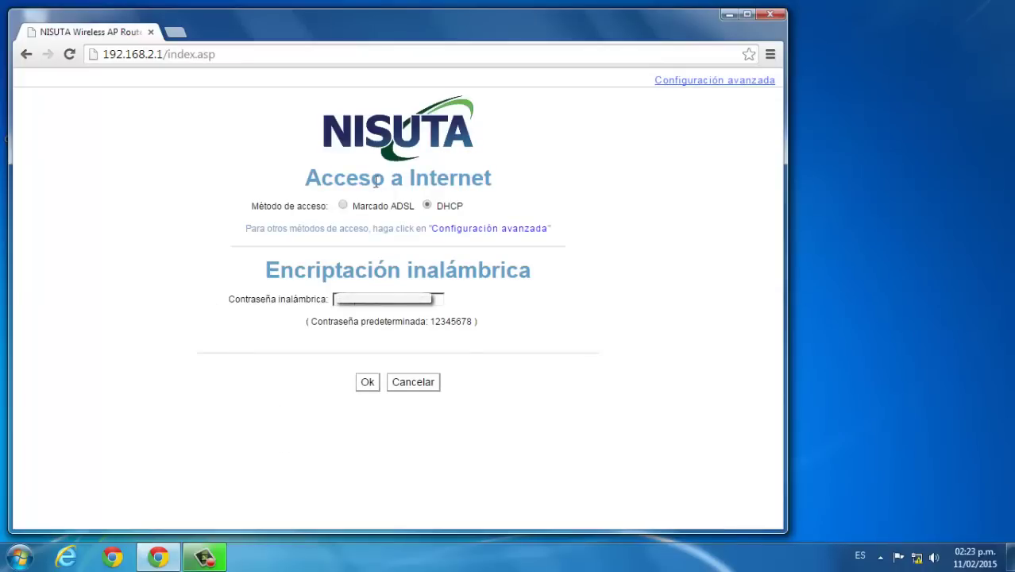
Open Estado del sistema and verify Estado de conexión reads Conectado with a dynamic IP
left_click(492, 231)
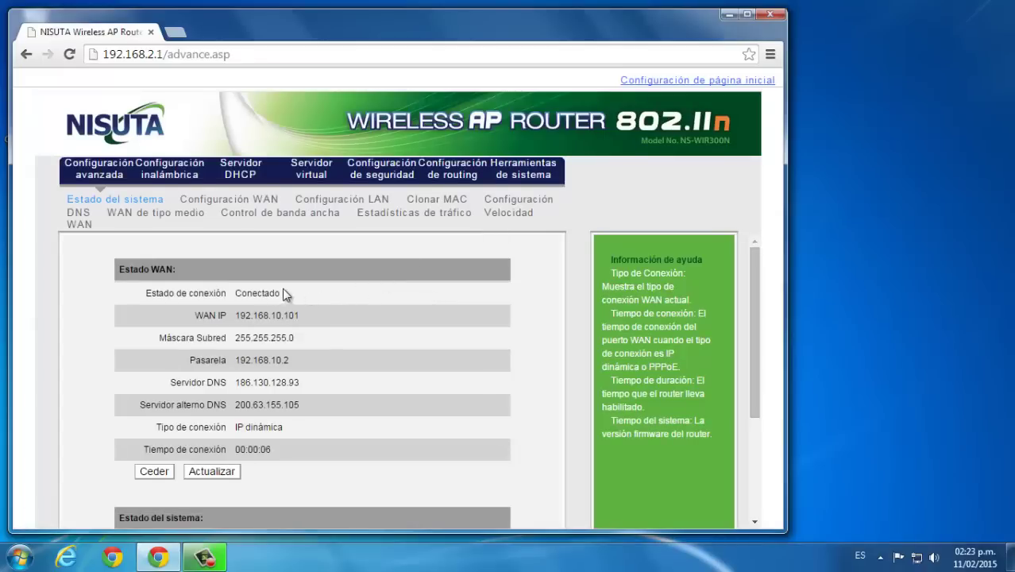
scroll(329, 315, "down", 2)
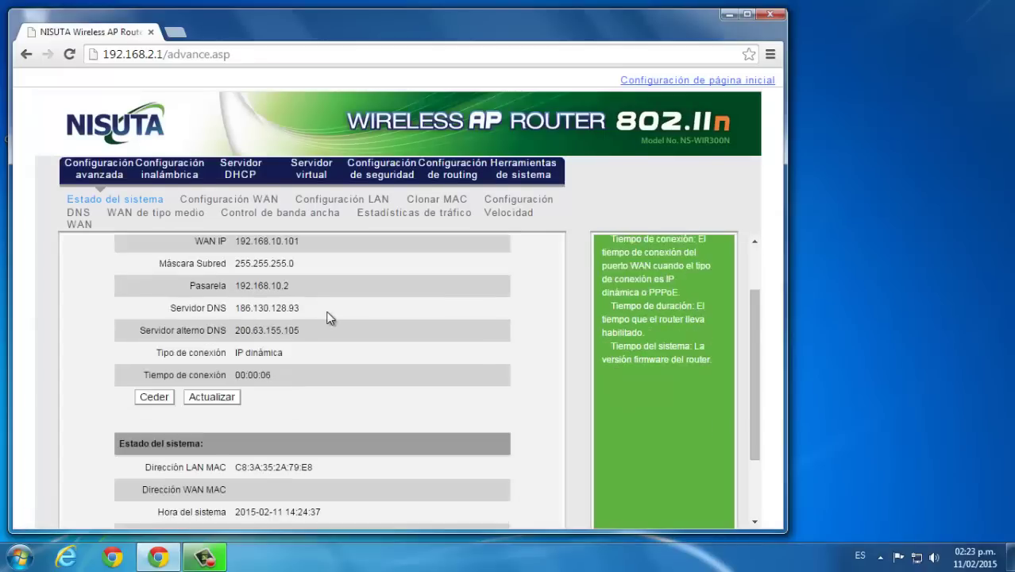
scroll(329, 317, "up", 2)
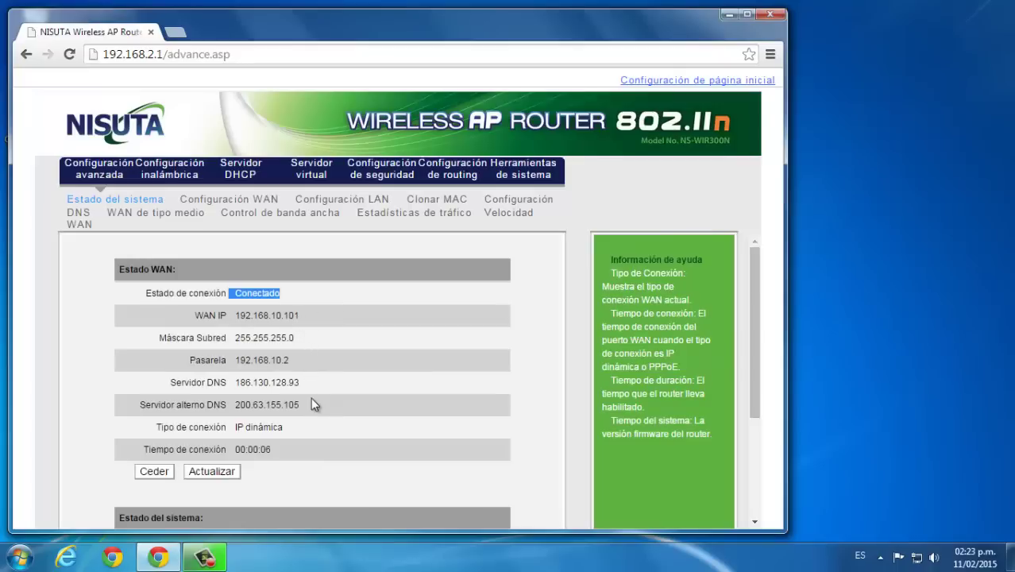
scroll(311, 399, "down", 2)
scroll(312, 399, "down", 2)
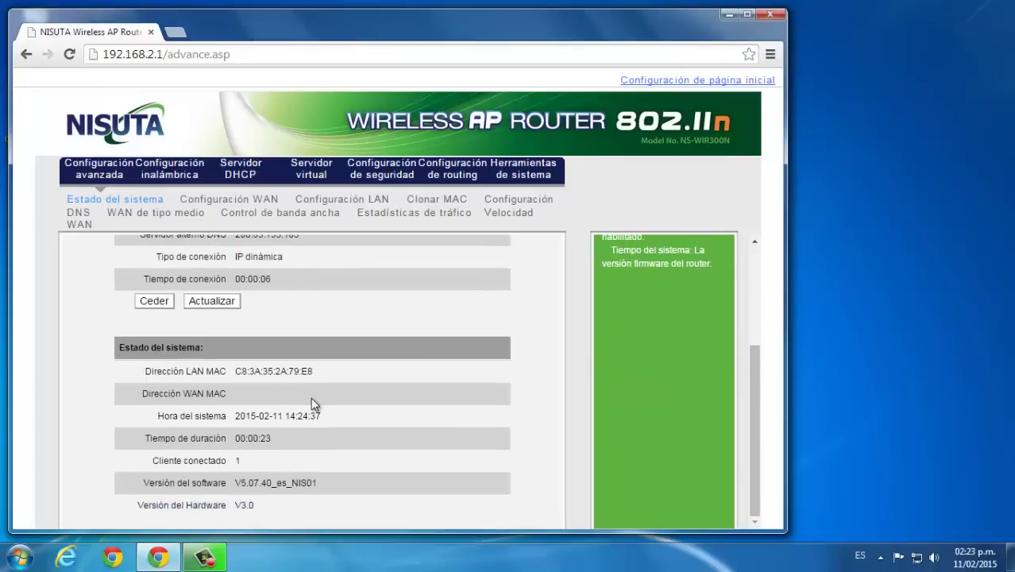
scroll(311, 404, "up", 4)
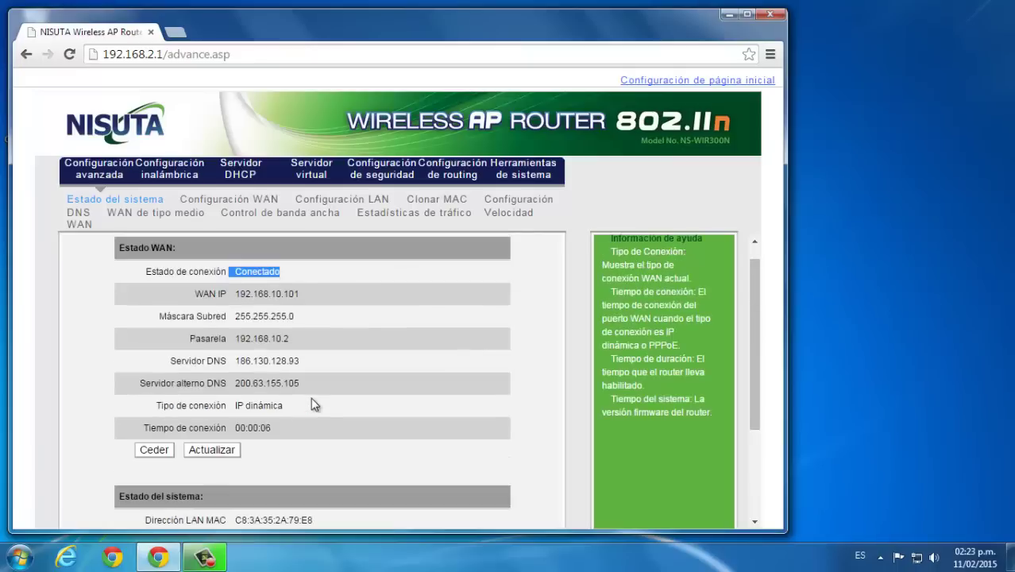
left_click(178, 173)
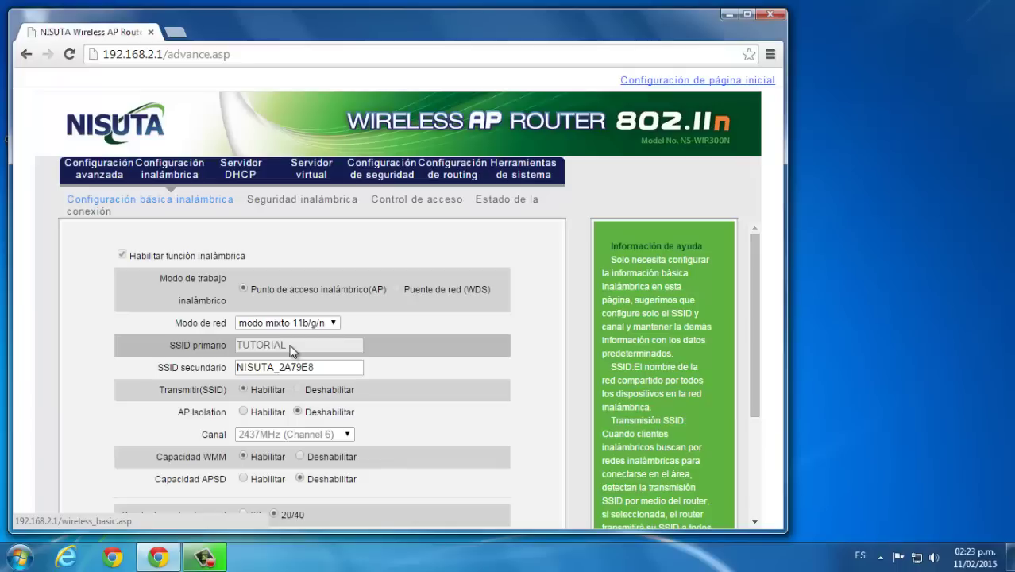
scroll(290, 352, "down", 4)
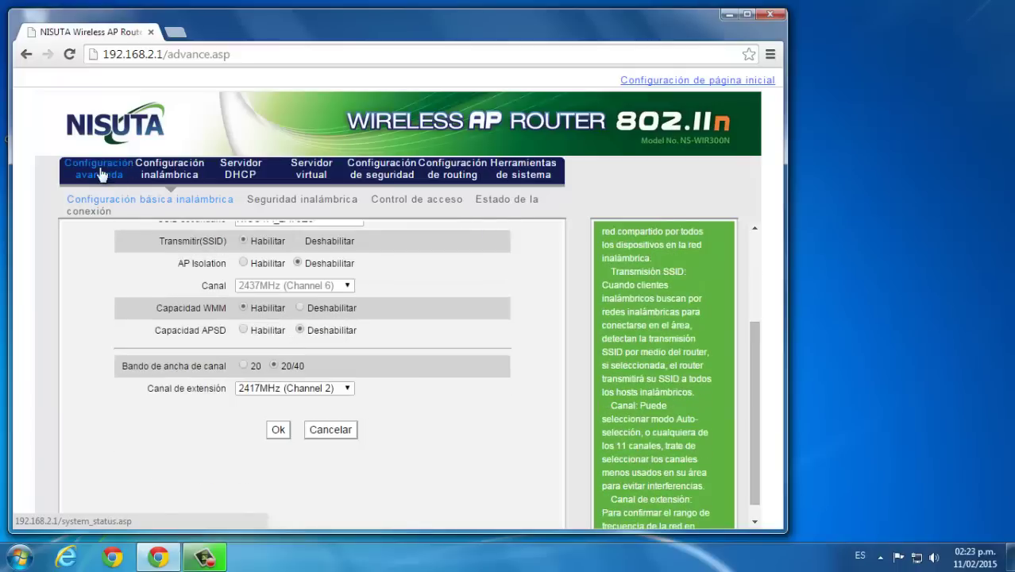
left_click(101, 174)
scroll(459, 337, "down", 3)
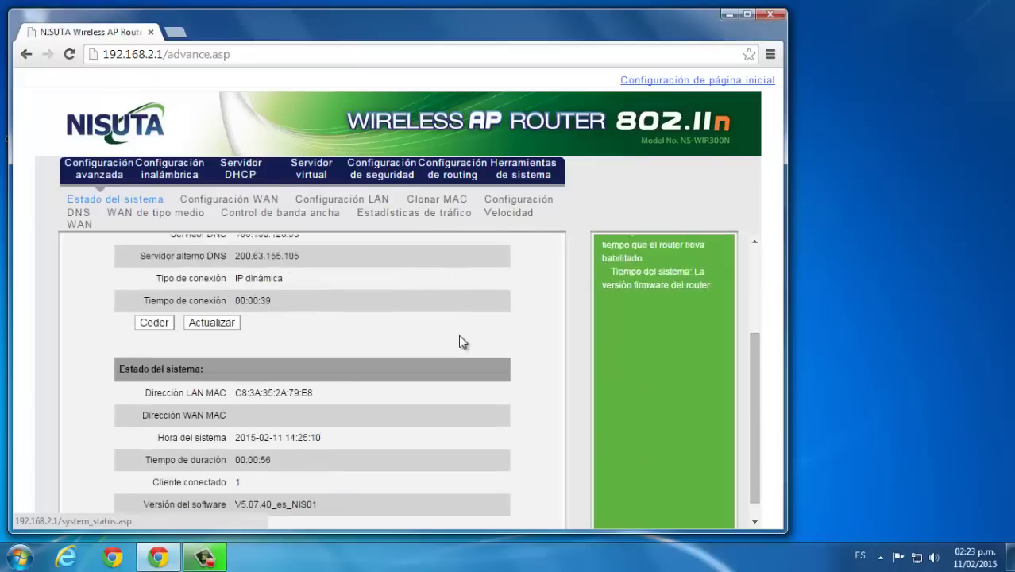
scroll(462, 343, "down", 1)
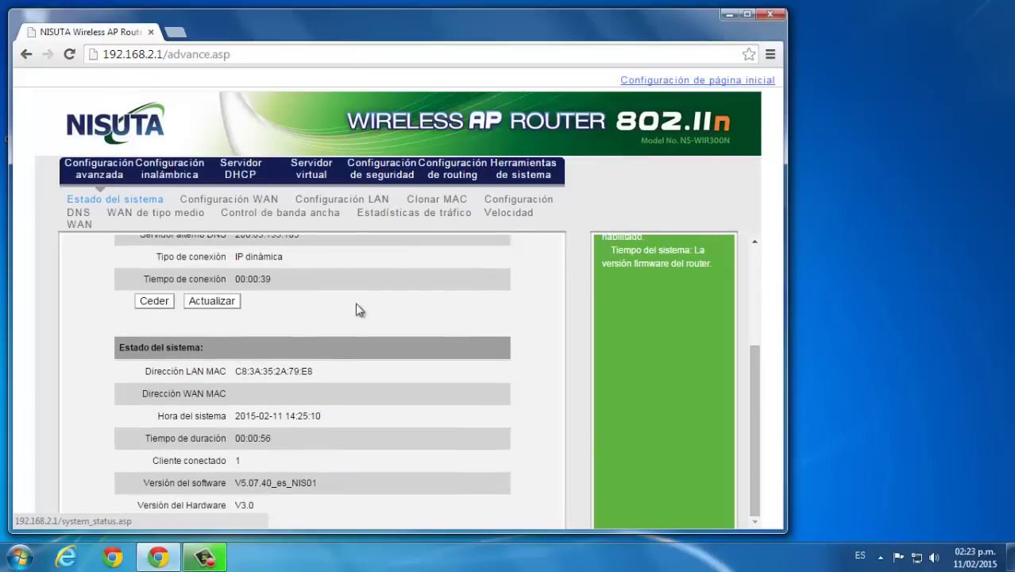